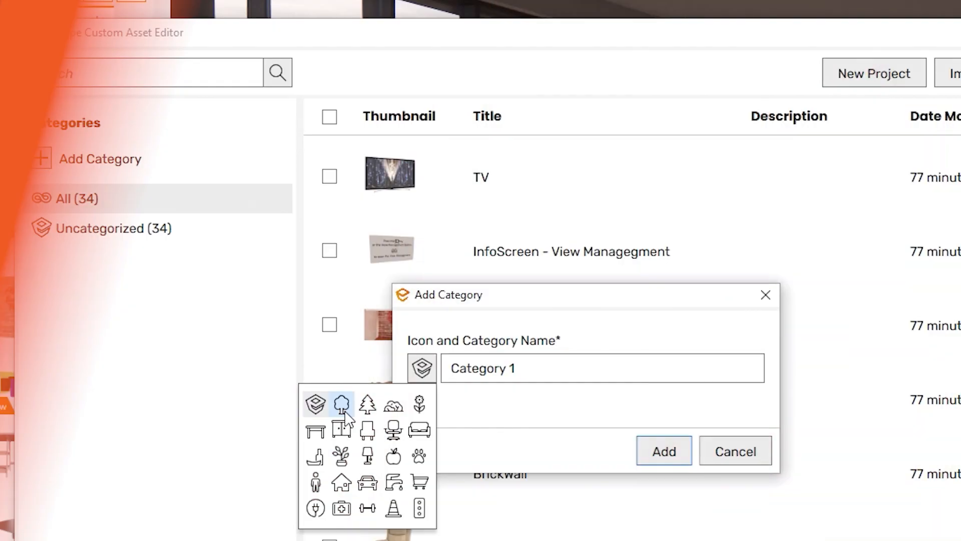
Step: Add the new category with a cabinet icon and swing the sun to a new azimuth in Edit View
click(344, 432)
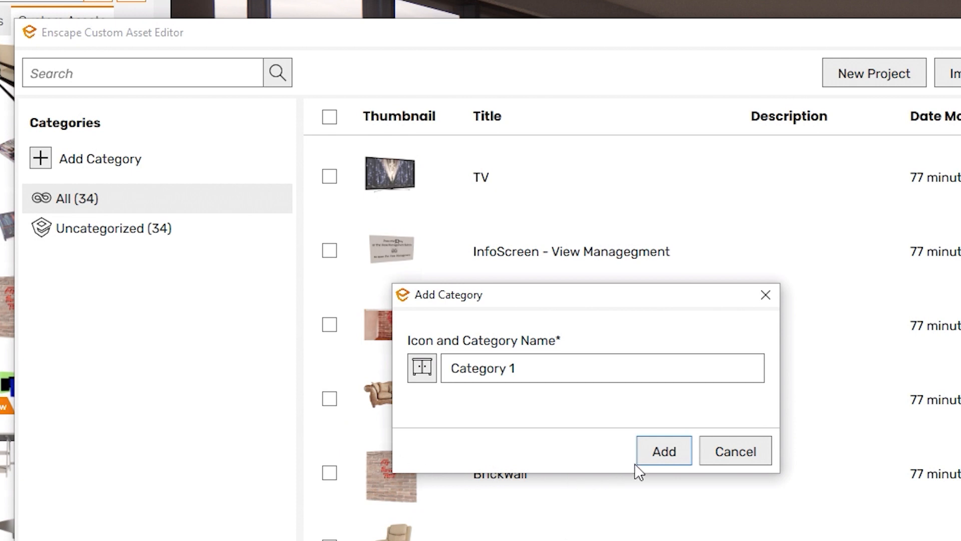
click(665, 451)
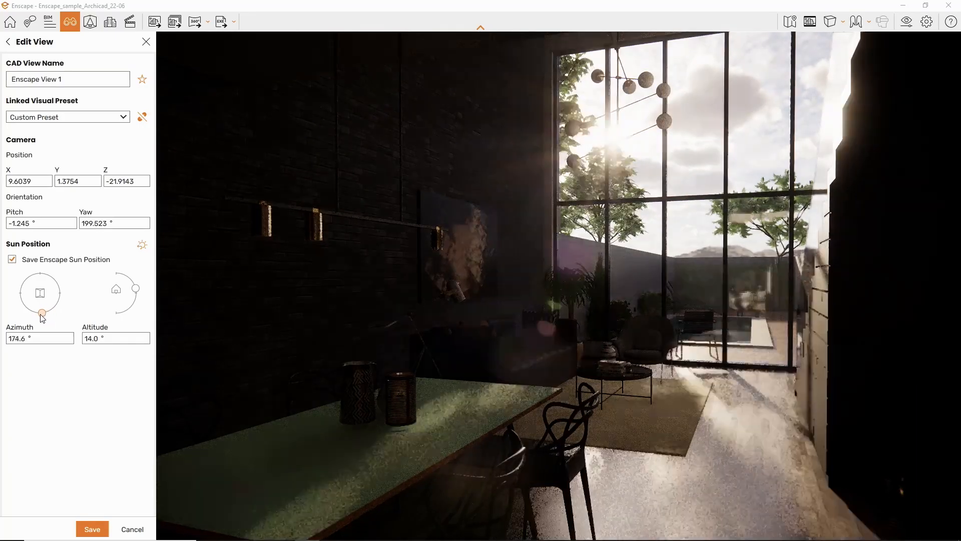
drag(34, 310, 26, 315)
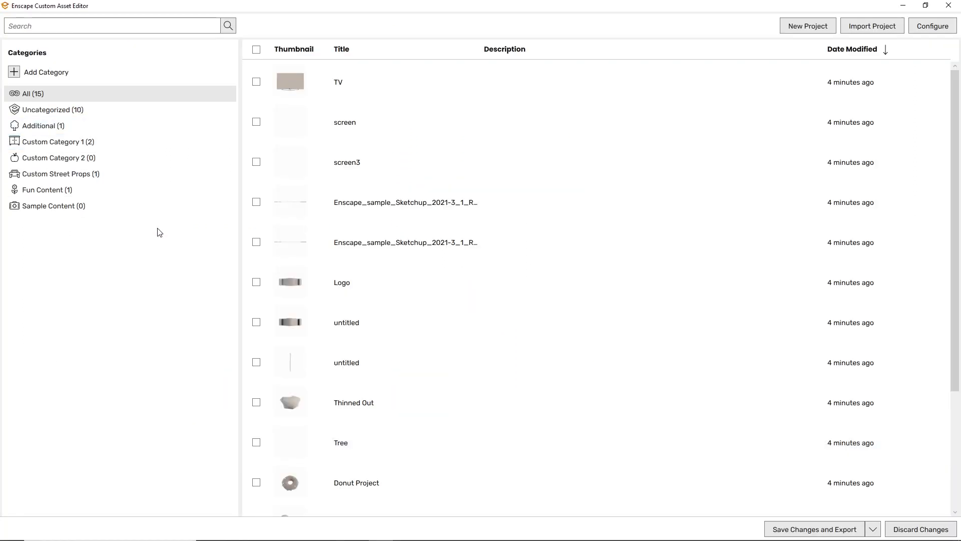
Step: Move the Donut Project asset into a category and reopen the Enscape asset library in SketchUp
mouse_move(337, 482)
mouse_down()
mouse_move(57, 214)
mouse_move(47, 190)
mouse_up()
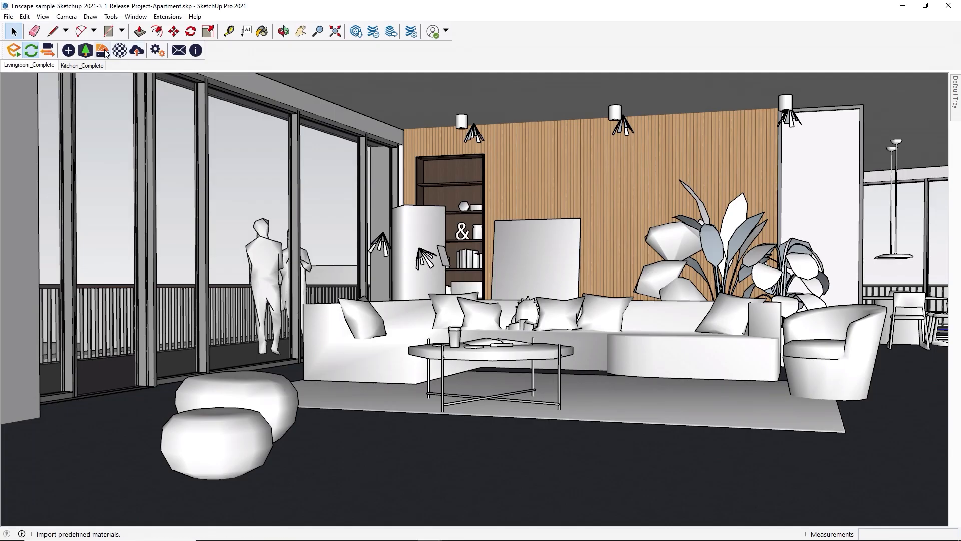
click(102, 49)
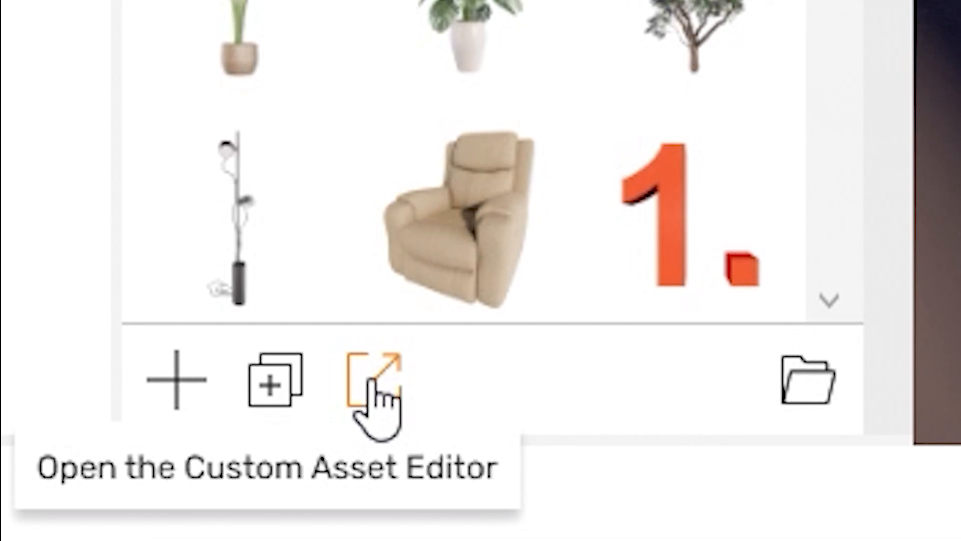
Step: Launch the Custom Asset Editor from the asset library
click(373, 379)
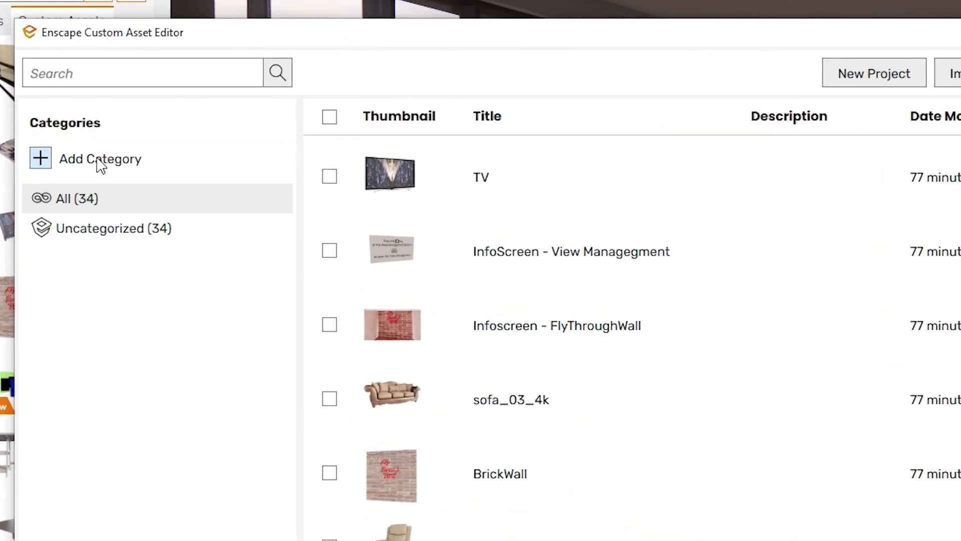
Step: Add an empty category named 'Category 1' with the cabinet icon
click(128, 154)
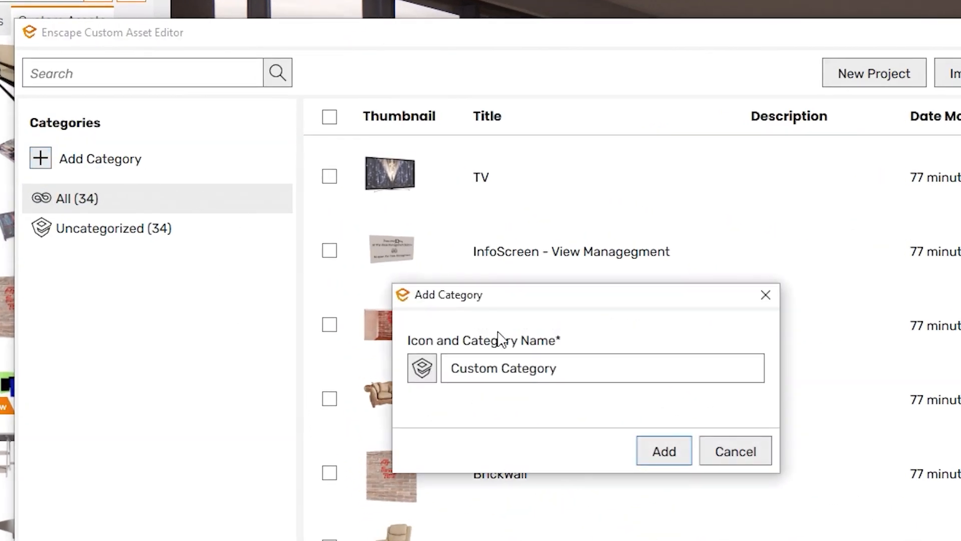
double_click(572, 378)
text(Catego)
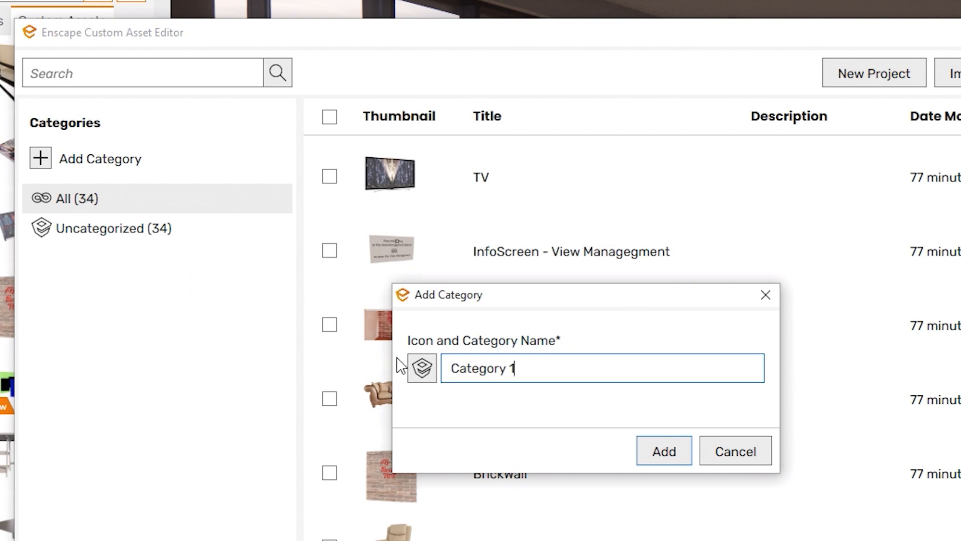
click(421, 366)
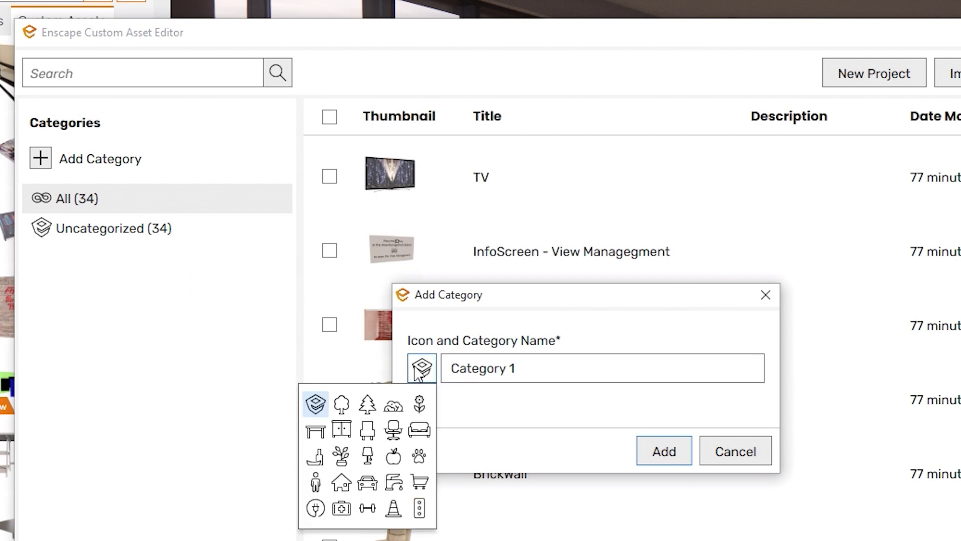
click(342, 430)
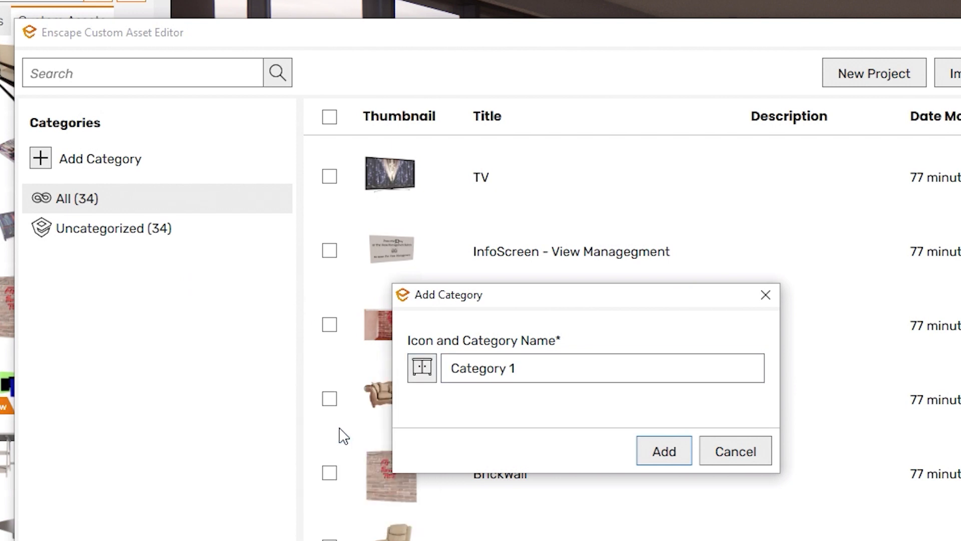
click(664, 452)
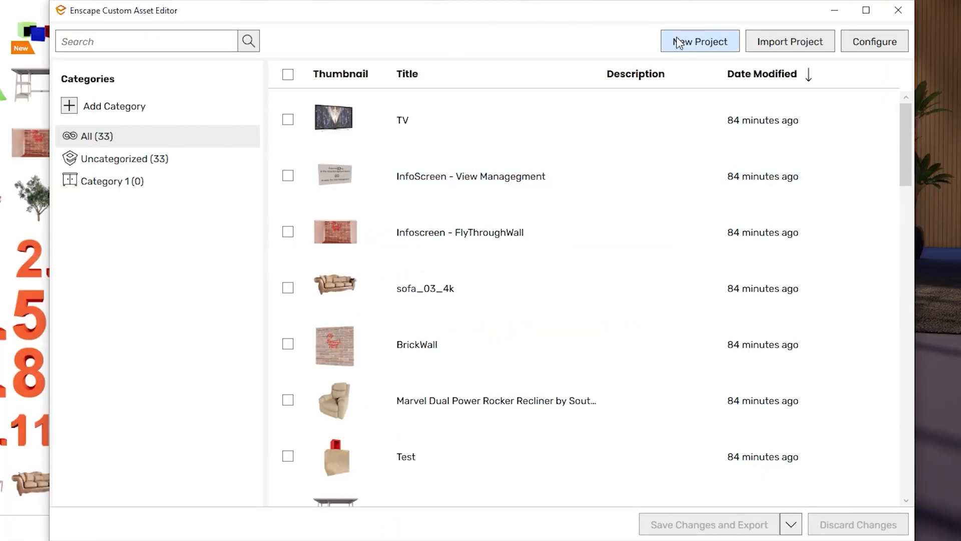
click(702, 42)
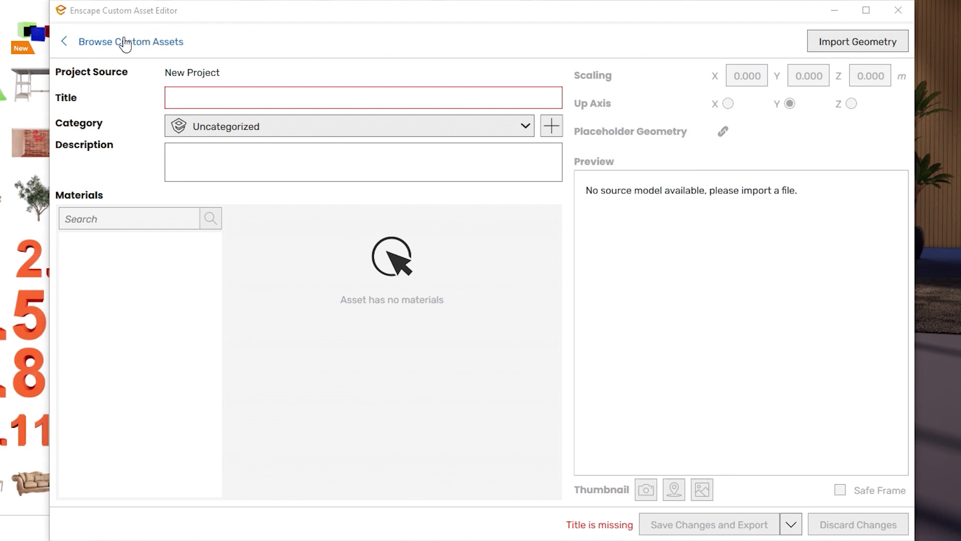
click(125, 43)
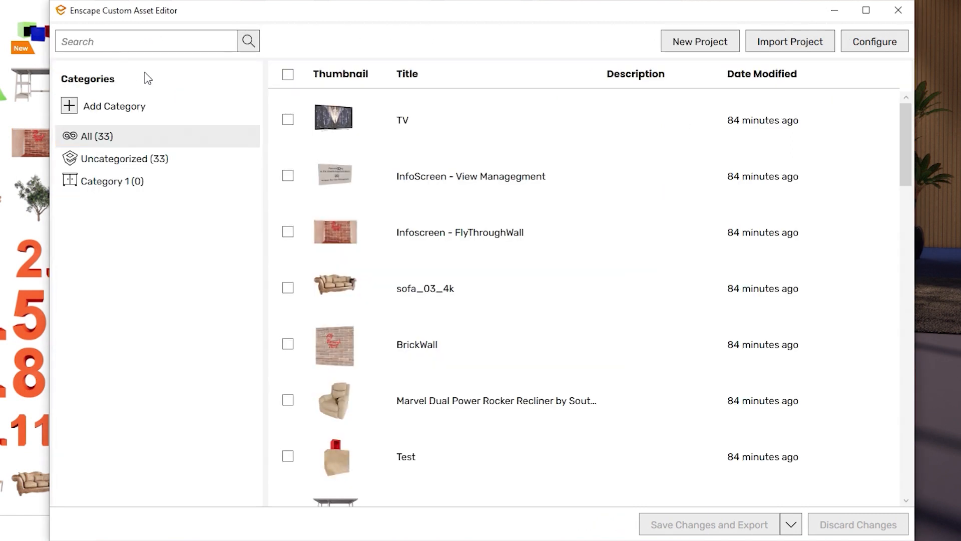
mouse_move(492, 240)
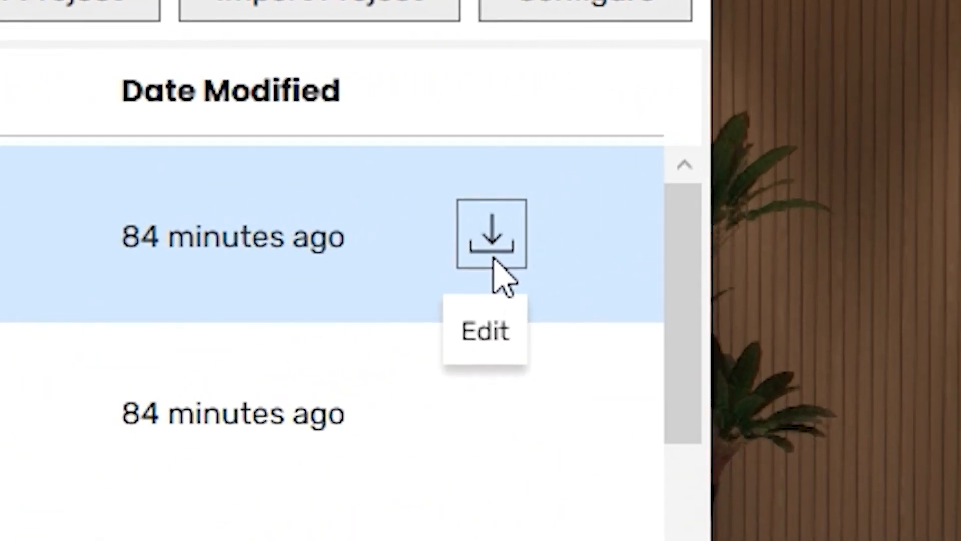
Step: Edit the TV asset and review its Category dropdown without changing it
click(491, 240)
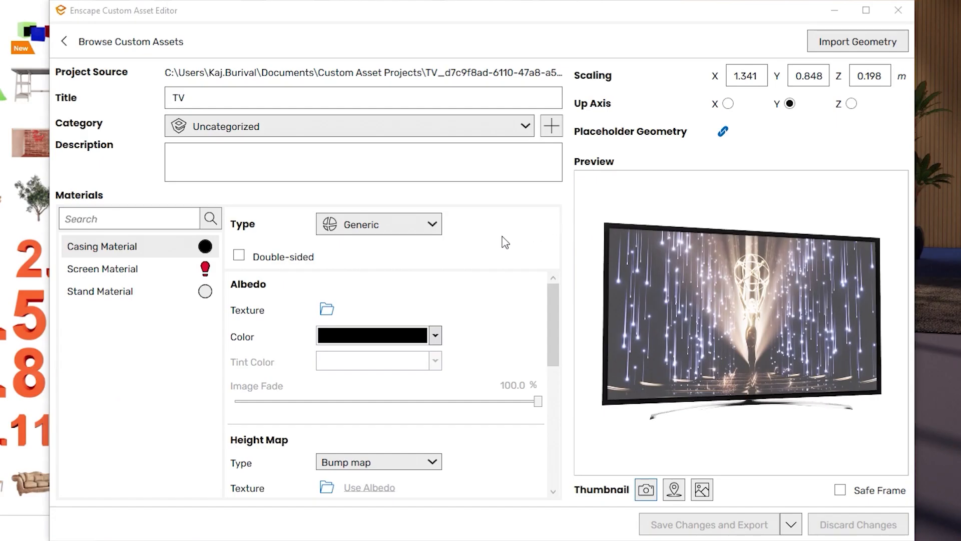
click(328, 129)
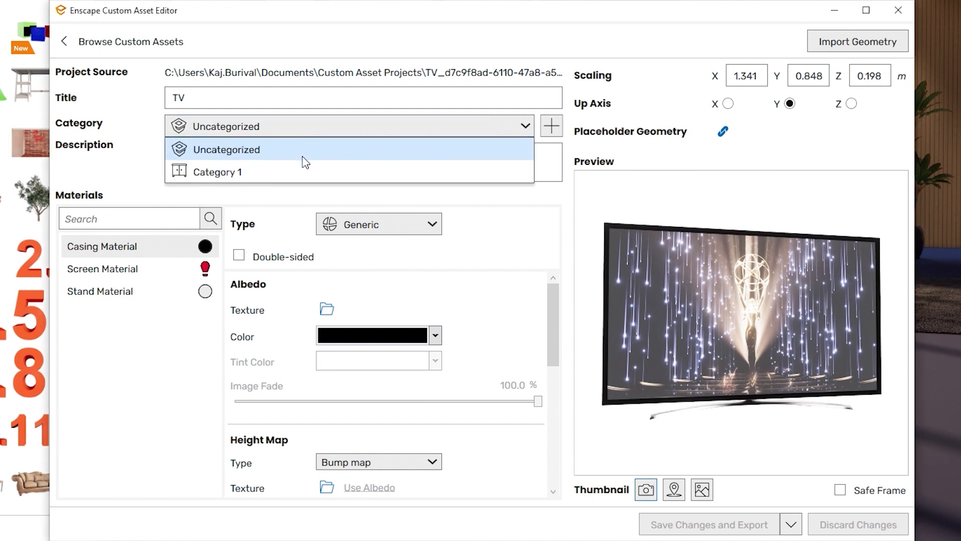
click(552, 129)
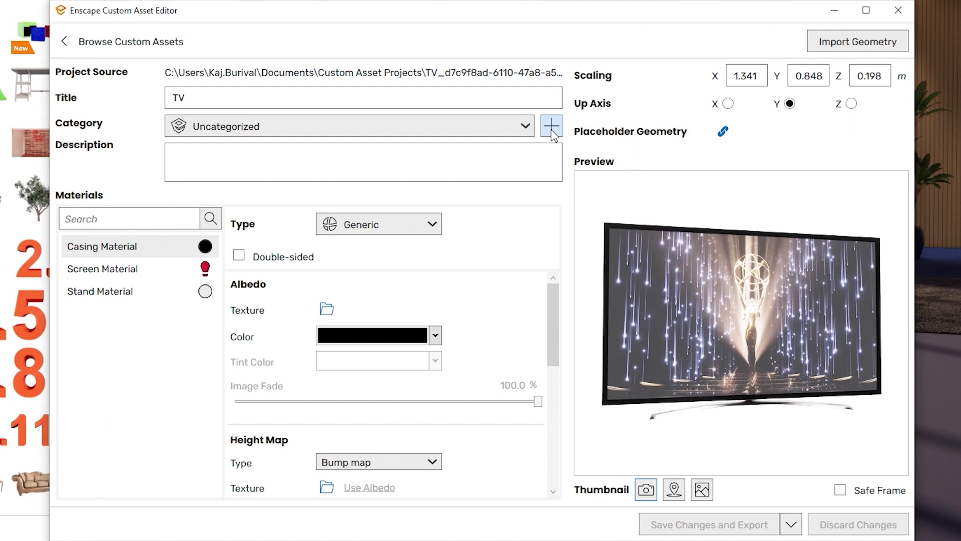
Step: Create a 'Furniture' category with the sofa icon from the TV asset's edit form
click(551, 129)
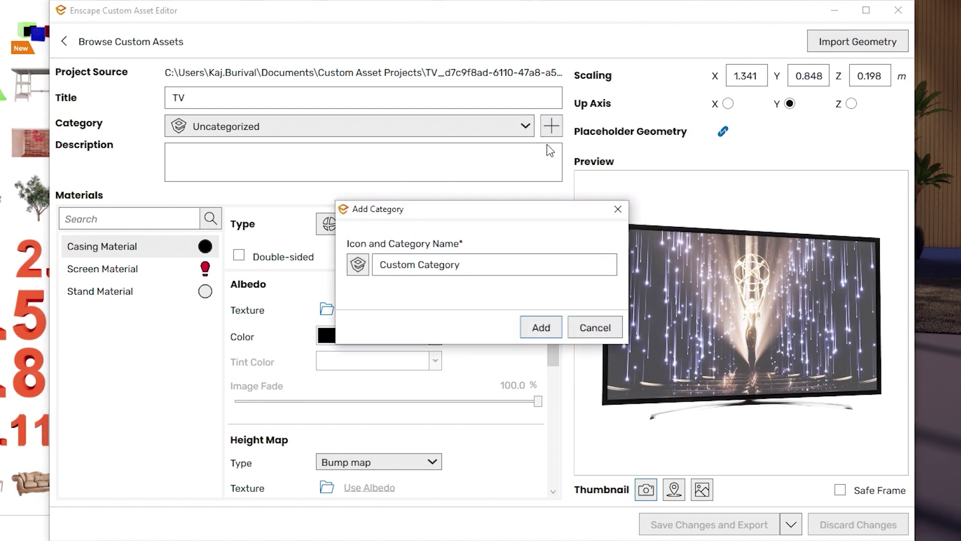
click(408, 264)
drag(472, 262, 308, 272)
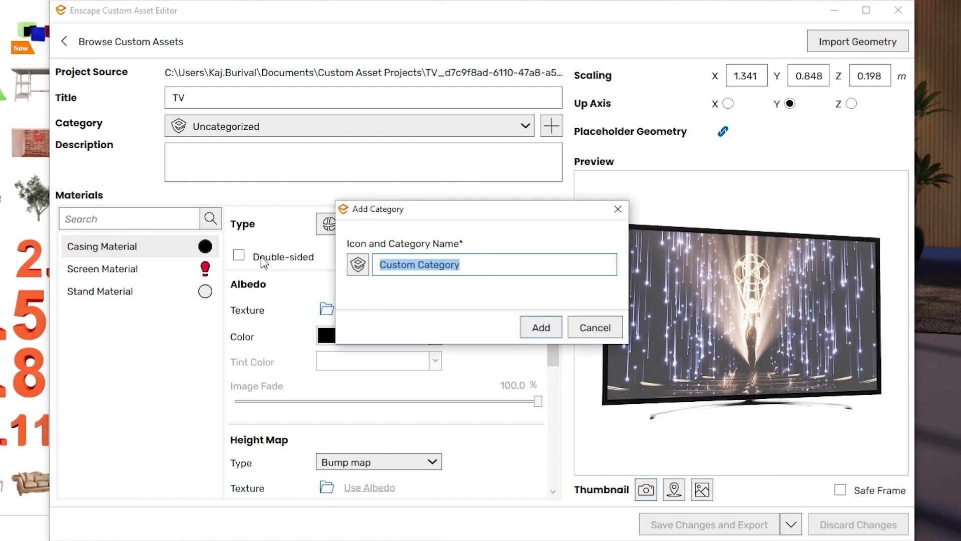
text(Furniture)
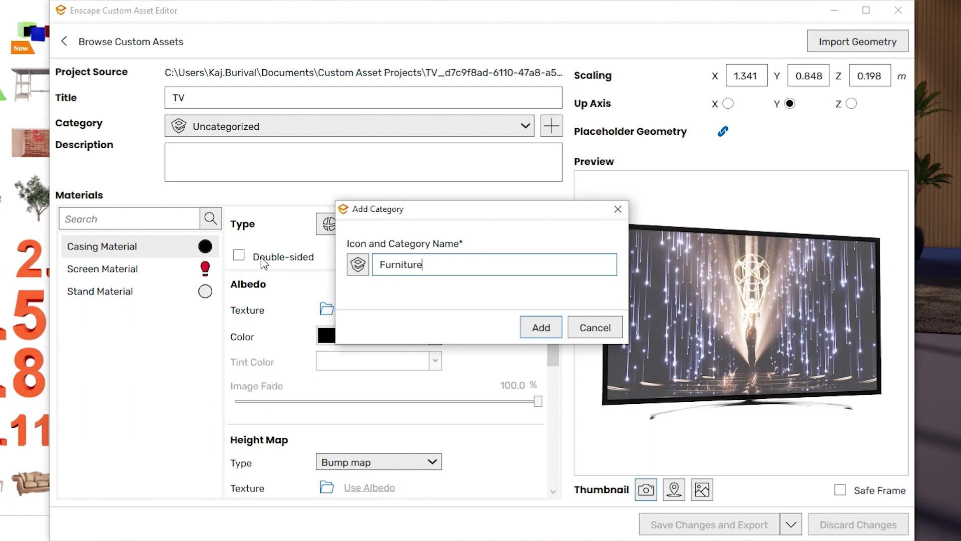
click(357, 264)
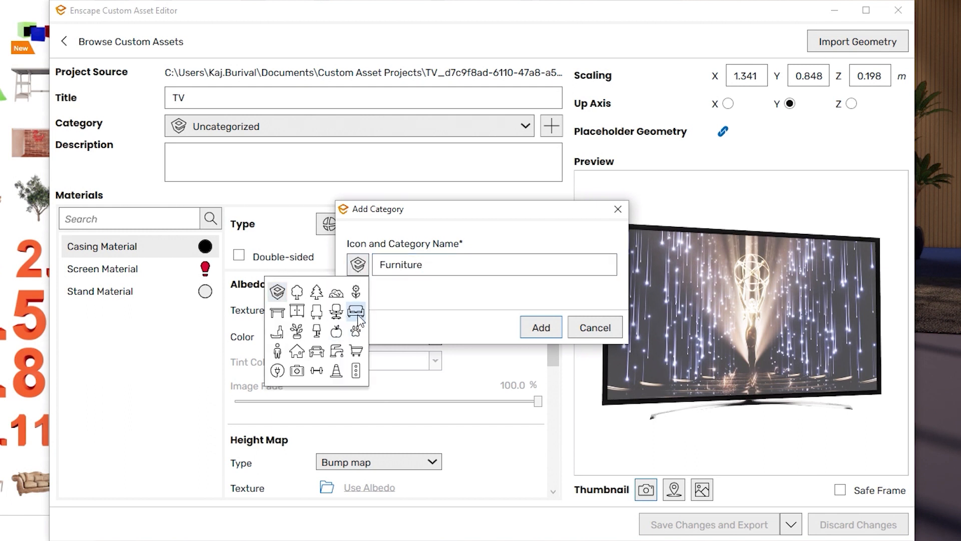
click(356, 311)
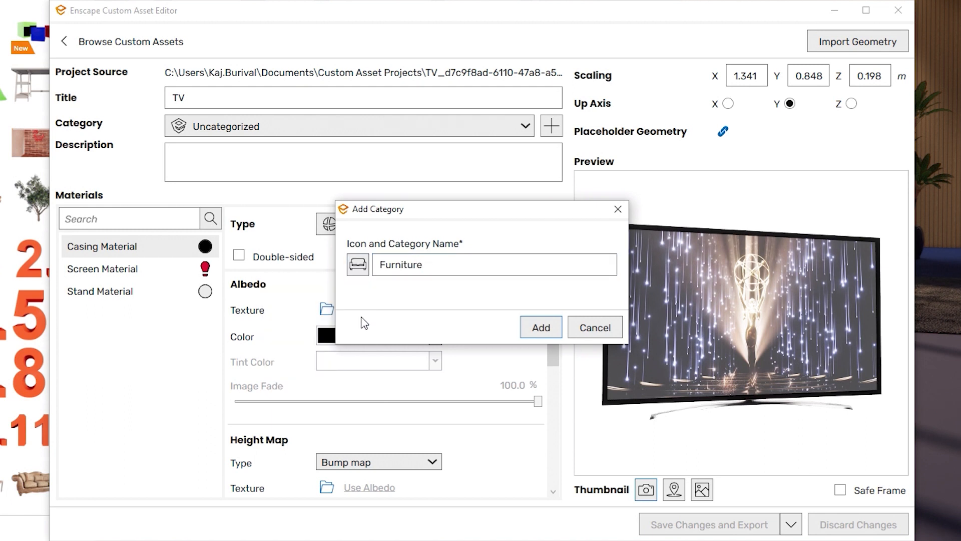
click(536, 328)
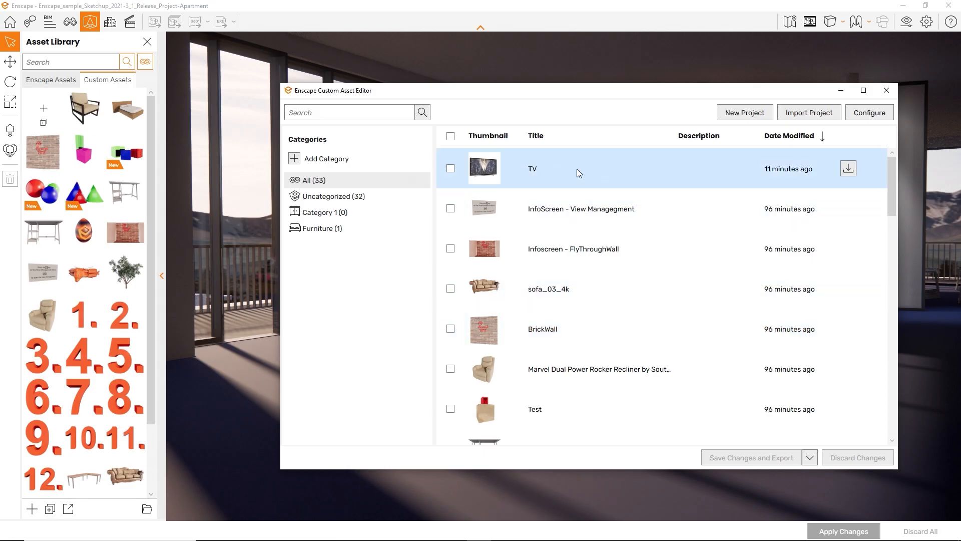
Step: Tick the TV through recliner assets and drop all six onto Category 1
click(451, 169)
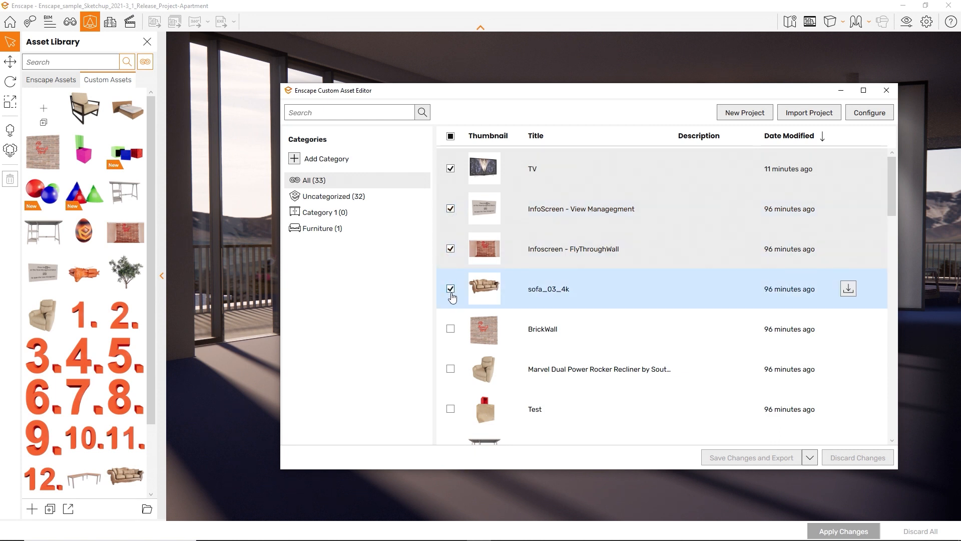
click(450, 369)
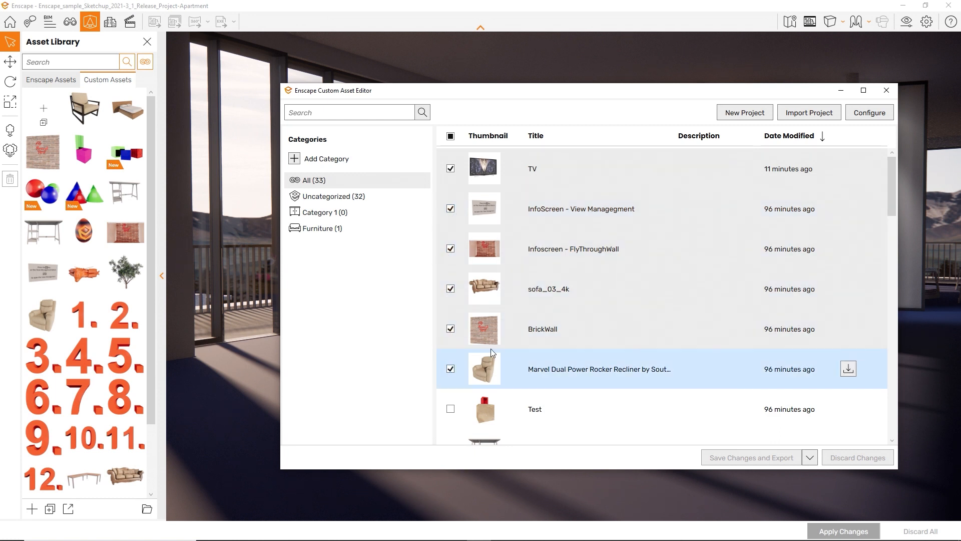
mouse_move(603, 289)
mouse_down()
mouse_move(429, 291)
mouse_move(331, 219)
mouse_up()
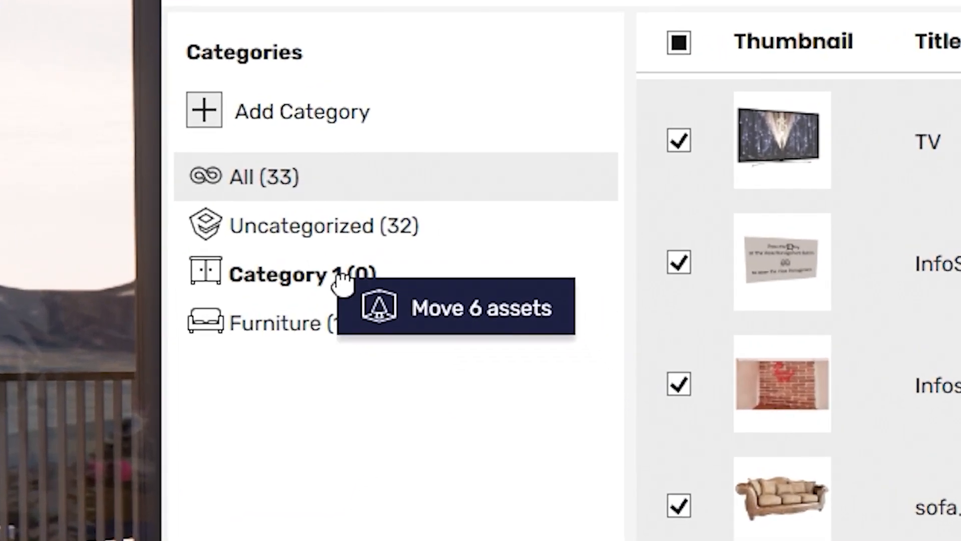
drag(342, 281, 342, 284)
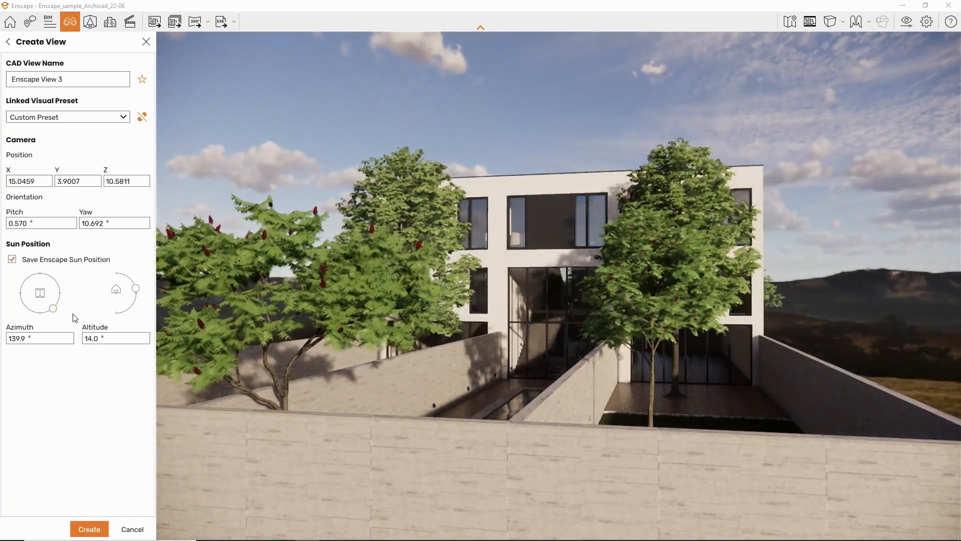
Step: Raise the sun to 60° altitude, show View Management's saved views, and cancel Create View
drag(134, 287, 125, 276)
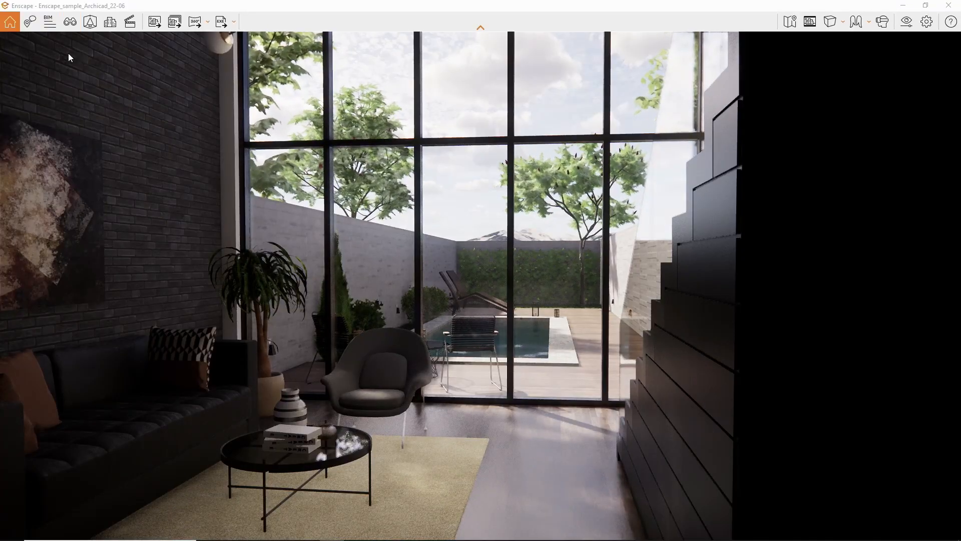
click(70, 21)
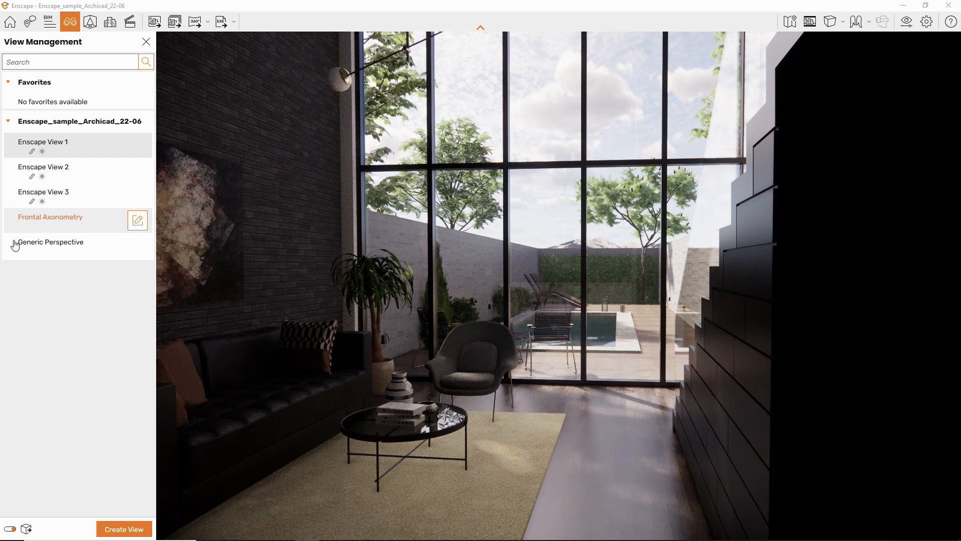
click(117, 529)
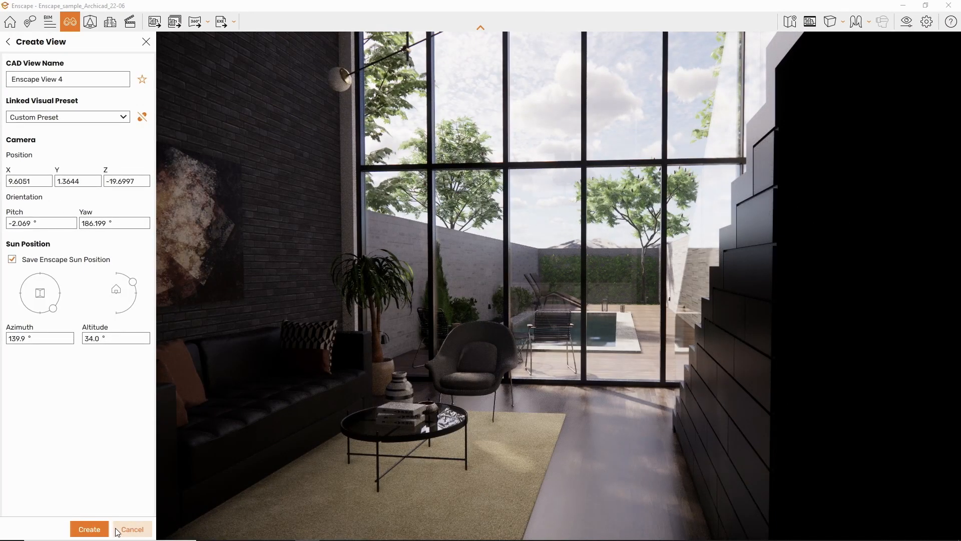
click(117, 530)
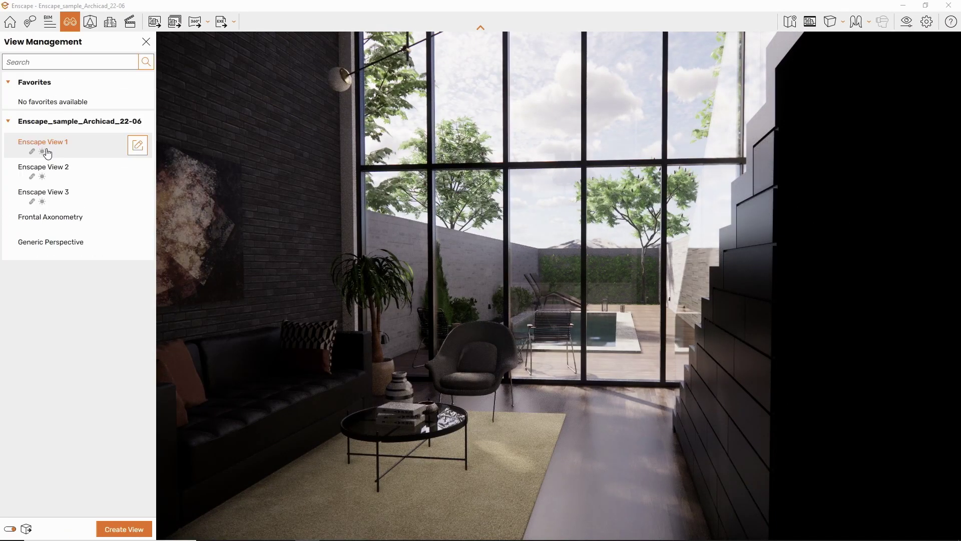
Step: Edit Enscape View 1's sun to azimuth 220.1°, toggle Save Sun Position, and drop altitude to -14.0°
click(138, 146)
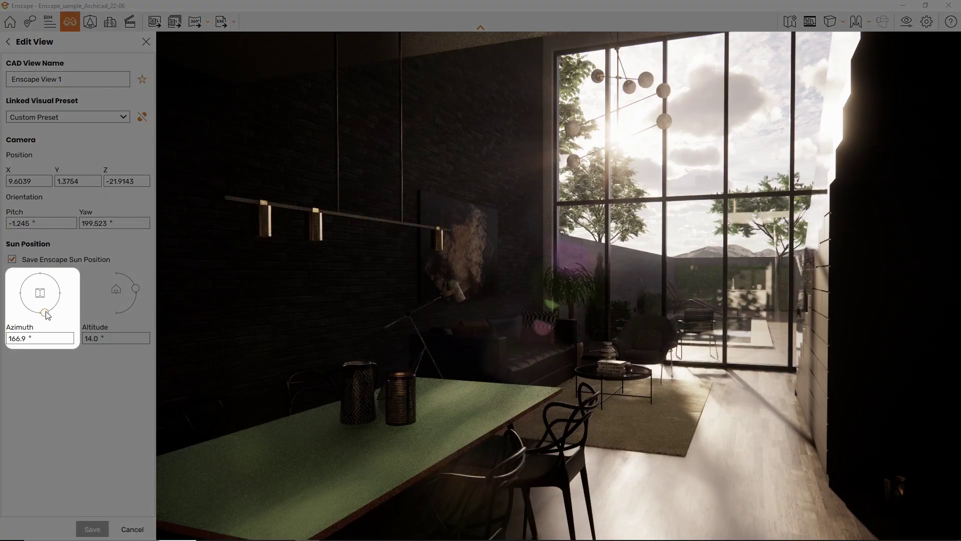
mouse_move(46, 314)
mouse_down()
mouse_move(39, 270)
mouse_move(43, 314)
mouse_move(27, 307)
mouse_up()
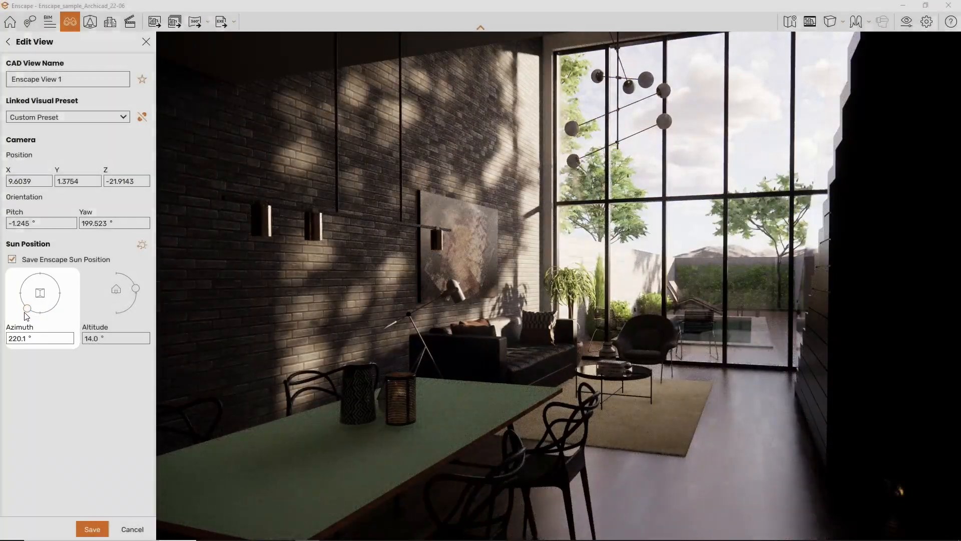
drag(138, 293, 135, 284)
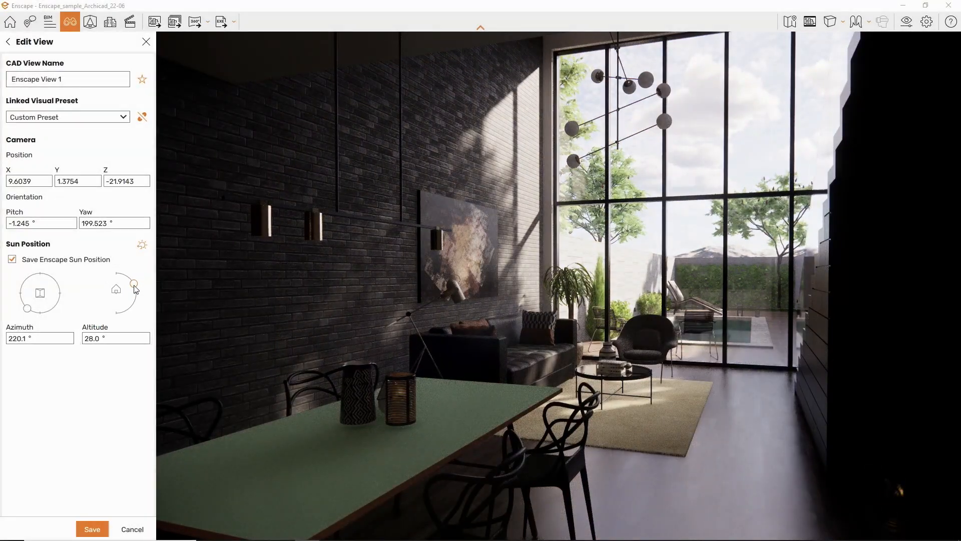
mouse_move(65, 259)
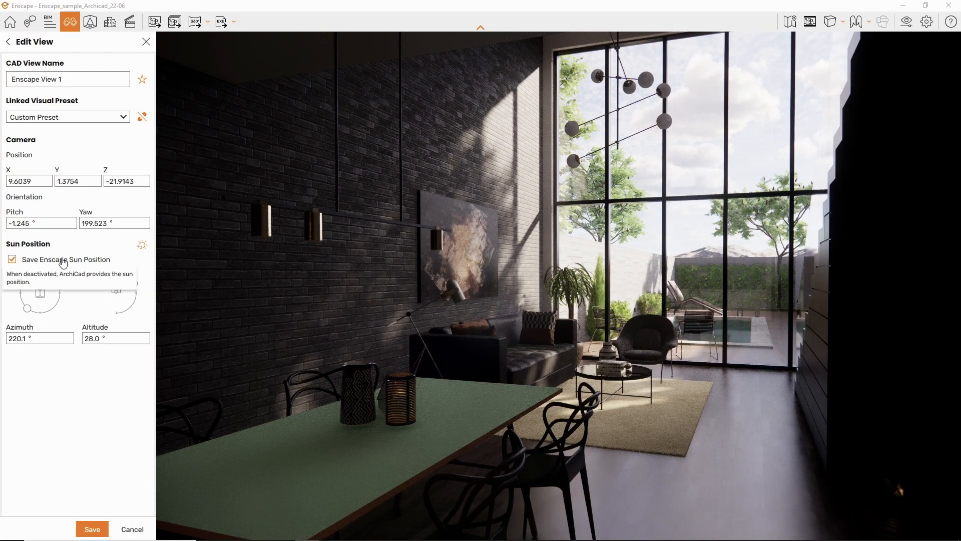
click(63, 260)
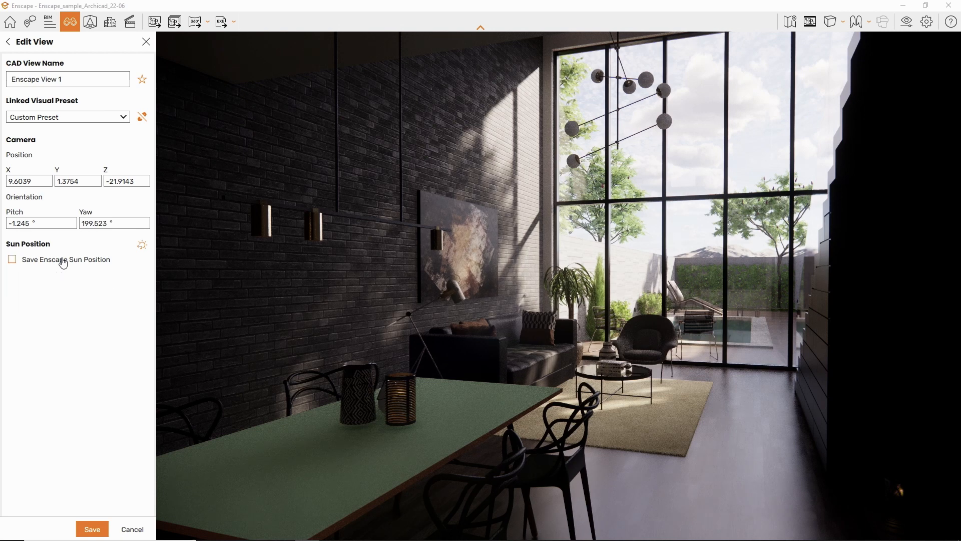
click(63, 259)
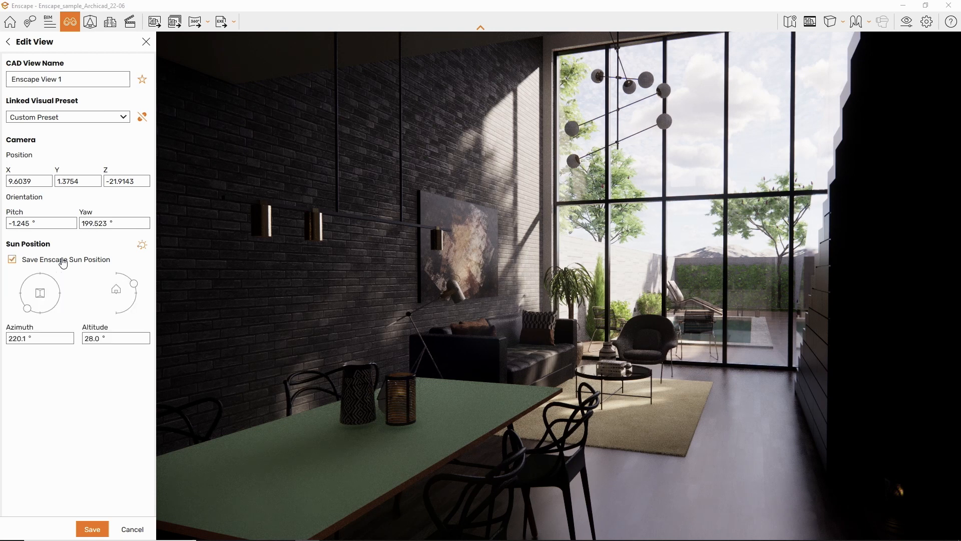
drag(136, 287, 136, 299)
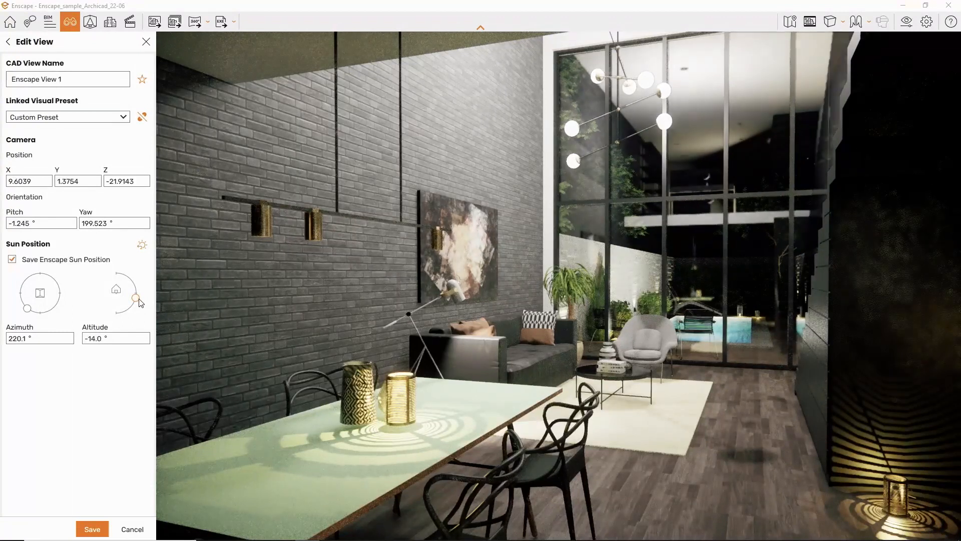
Step: Undo the sun change, raise altitude to about 48°, and save Enscape View 1
click(143, 247)
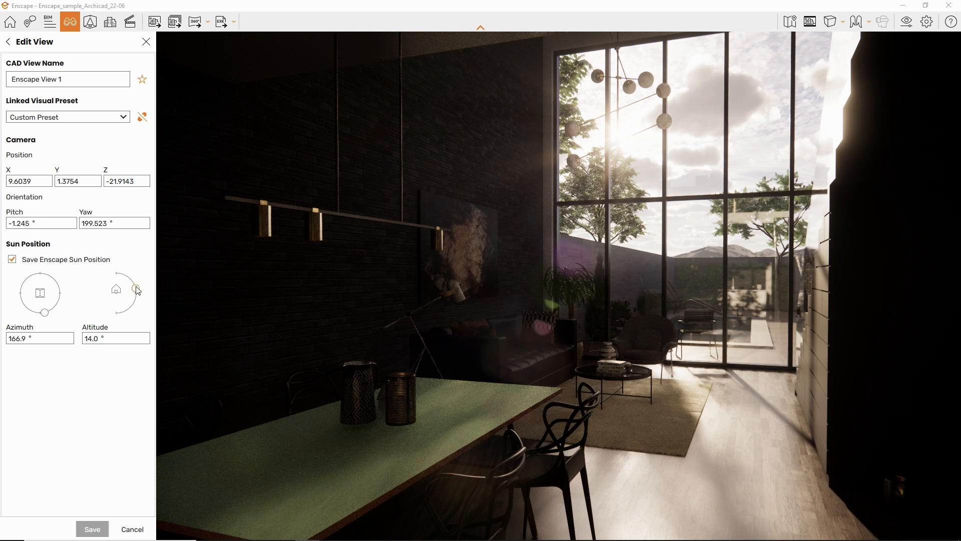
drag(137, 289, 130, 278)
click(92, 528)
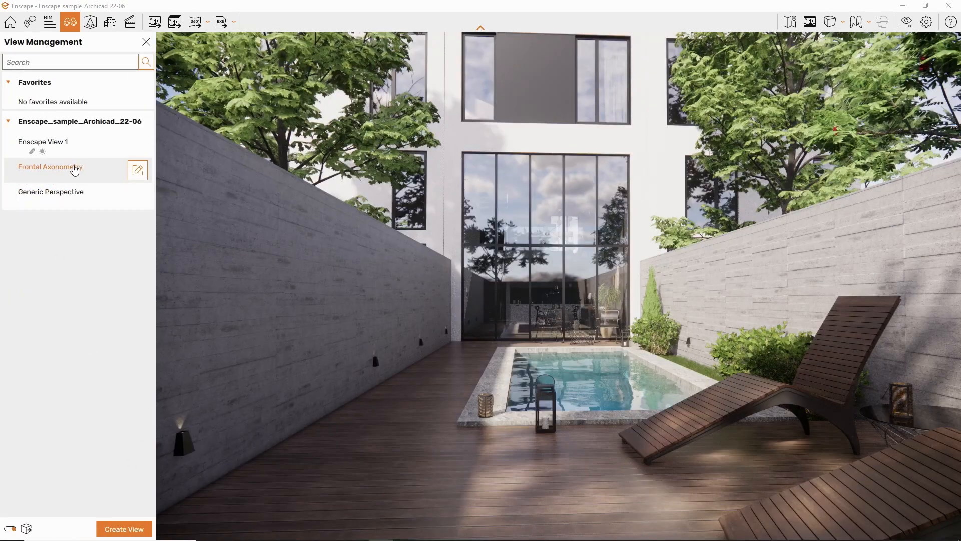
Step: Move Enscape View 1's camera along the pool to frame the loungers and house, then save
click(138, 146)
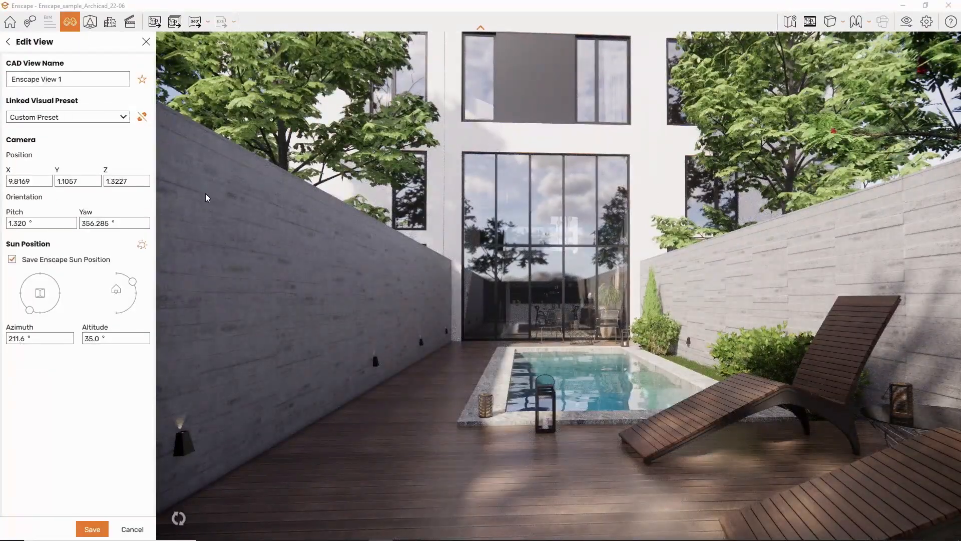
drag(261, 212, 316, 247)
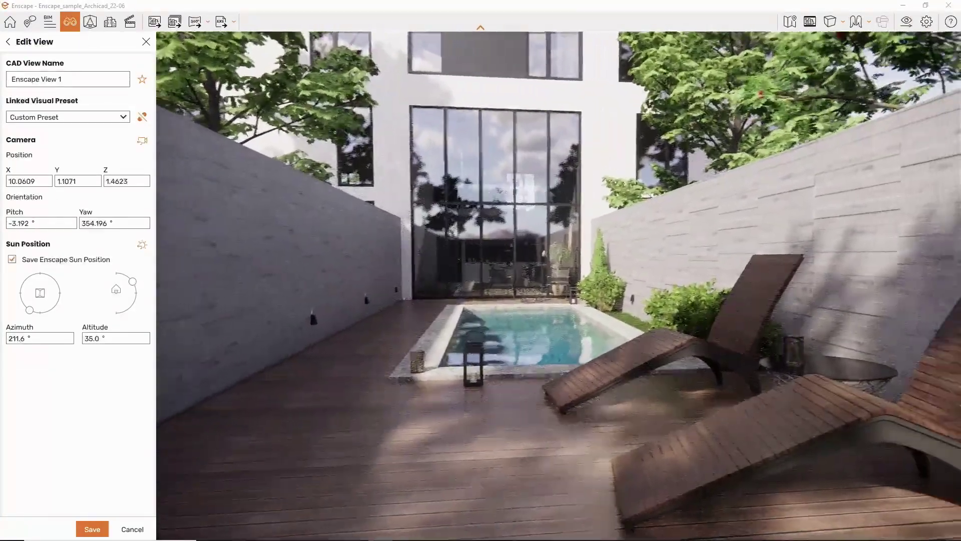
drag(481, 286, 526, 300)
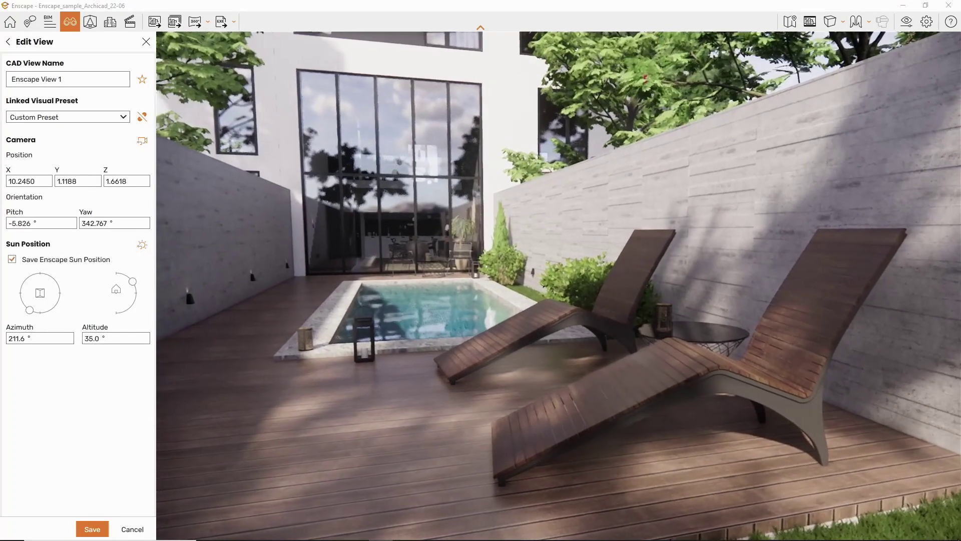
drag(259, 216, 264, 217)
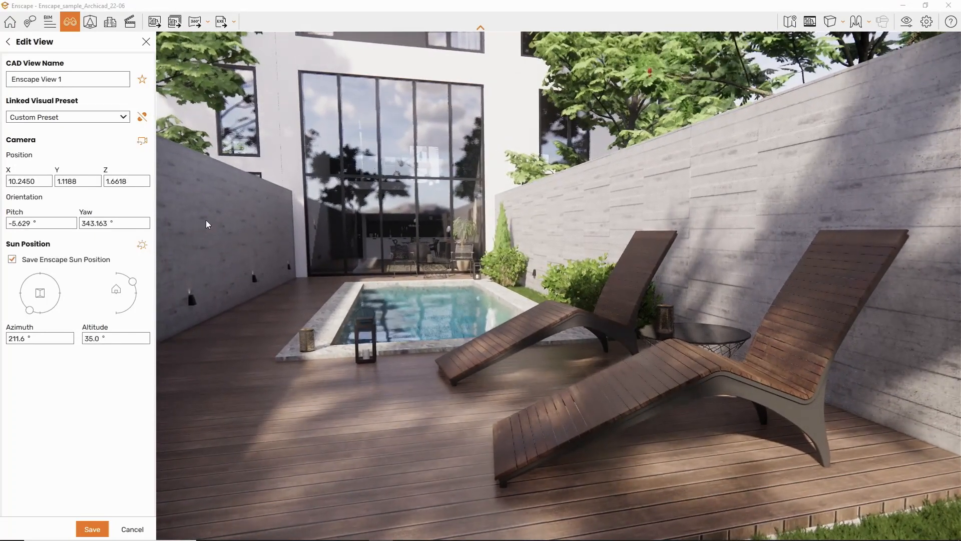
click(93, 528)
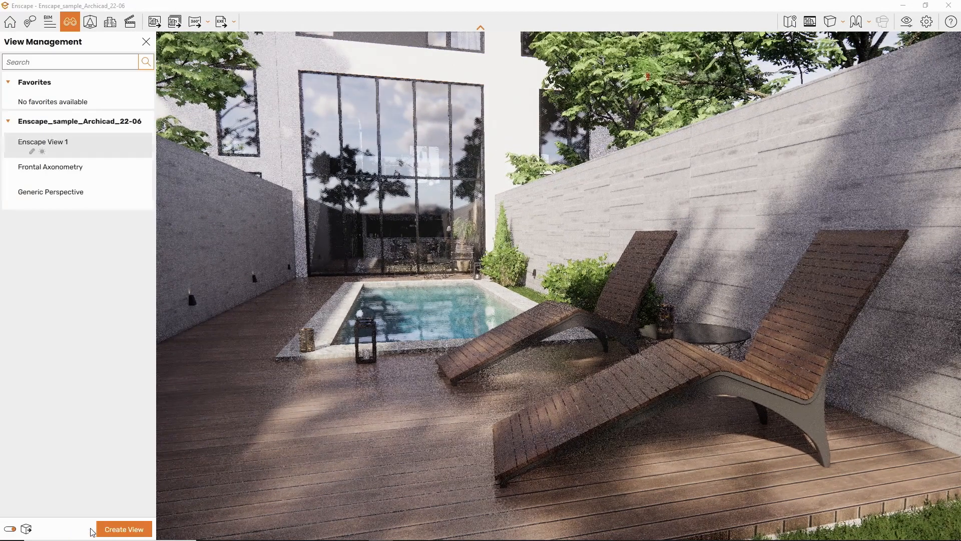